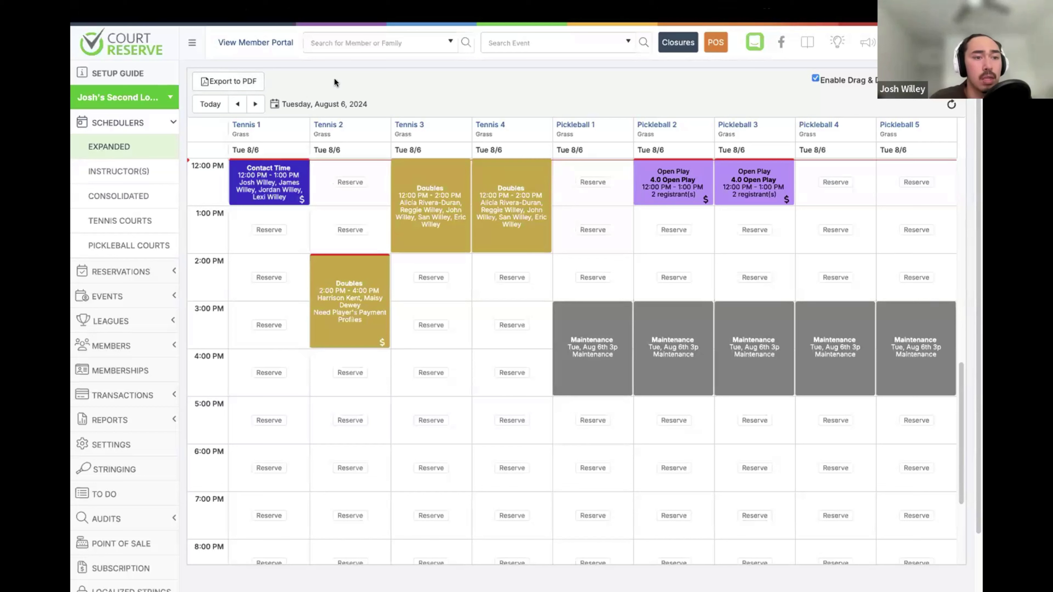
Open the Create Member dialog using ADD MEMBER under the MEMBERS menu.
left_click(149, 347)
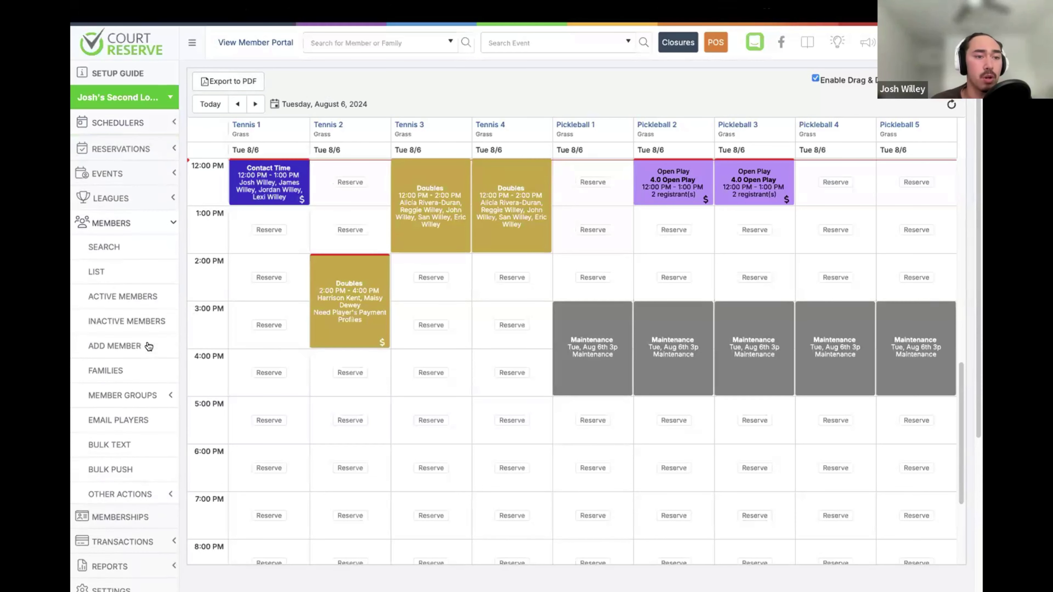
left_click(121, 346)
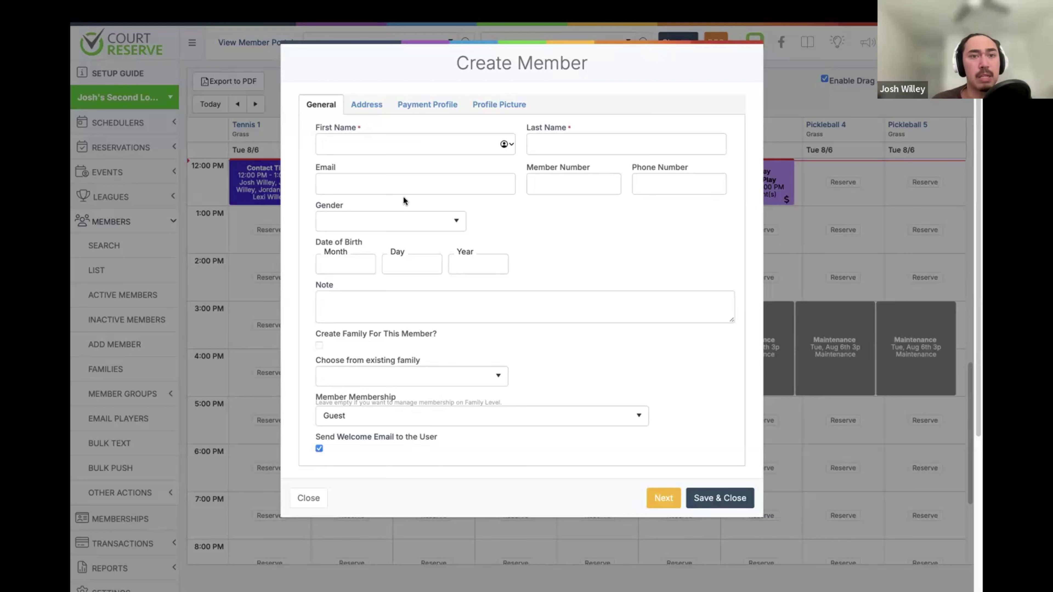
Review the Address, Payment Profile, Account Type and Profile Picture sections, then close without saving.
left_click(368, 108)
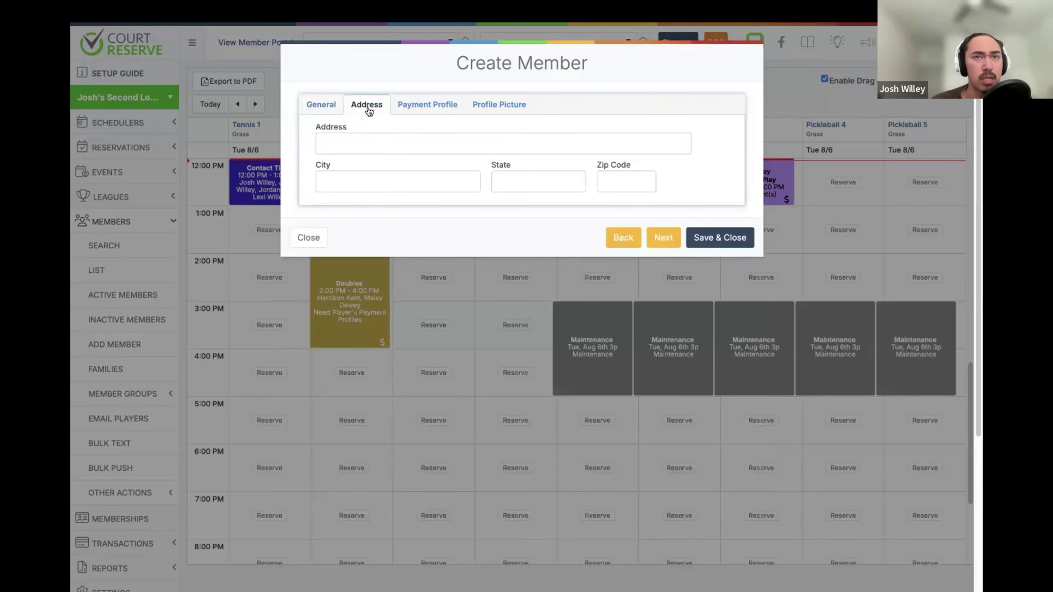
left_click(416, 107)
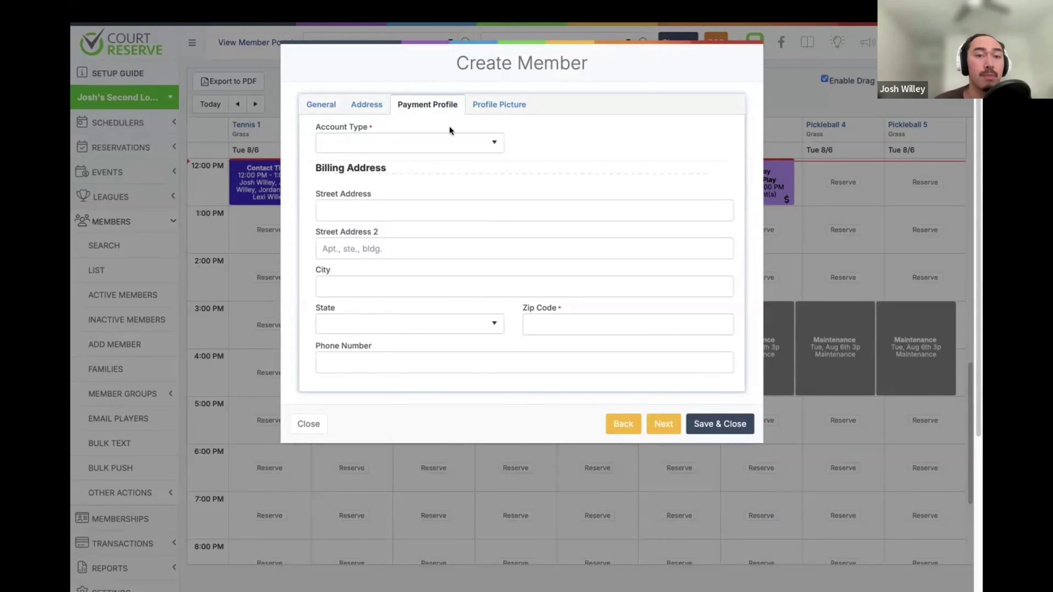
left_click(447, 141)
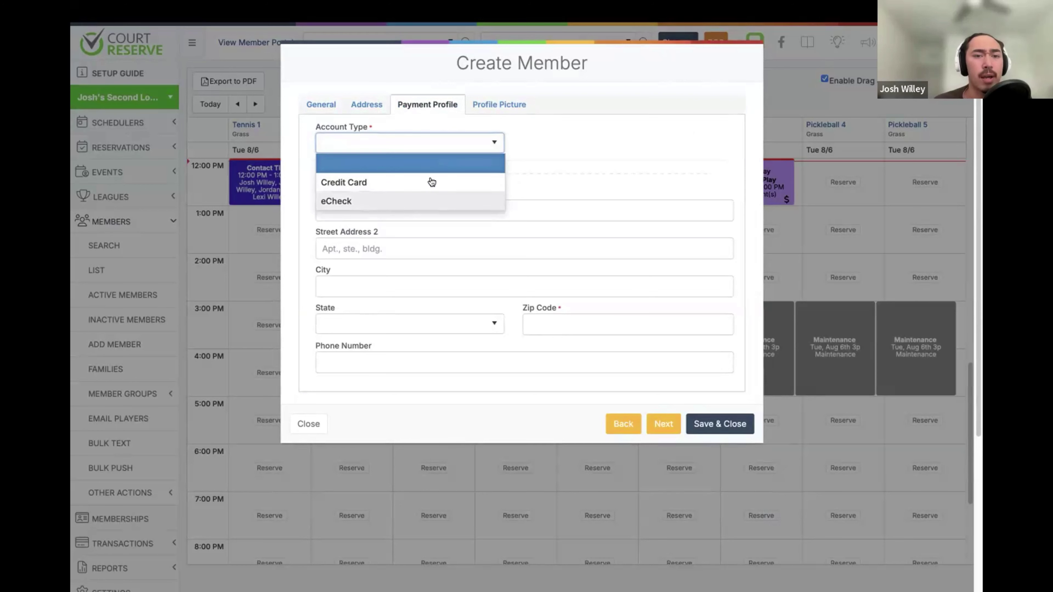
left_click(554, 151)
left_click(498, 105)
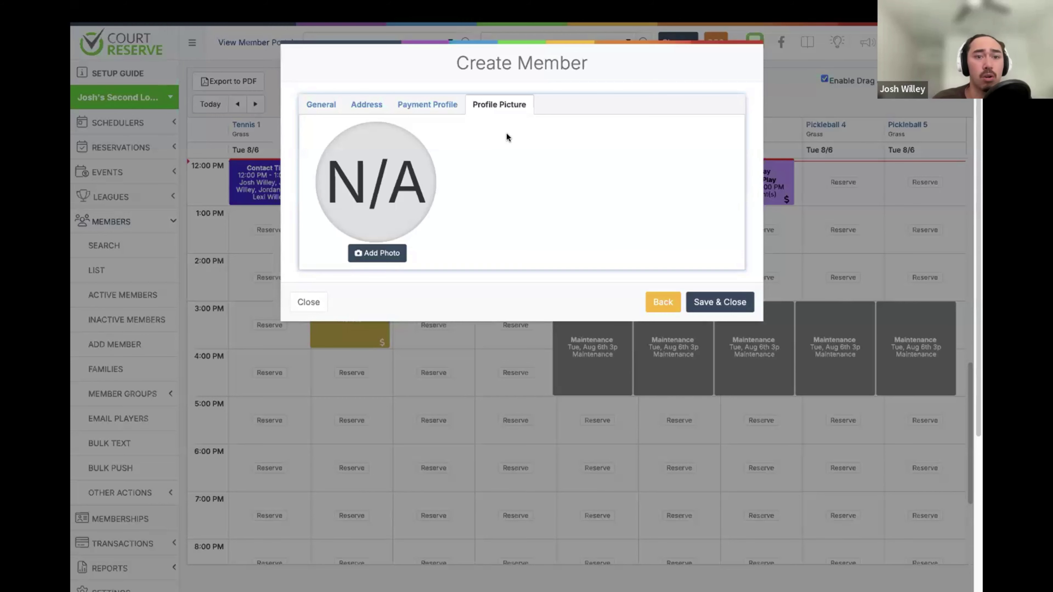
left_click(314, 301)
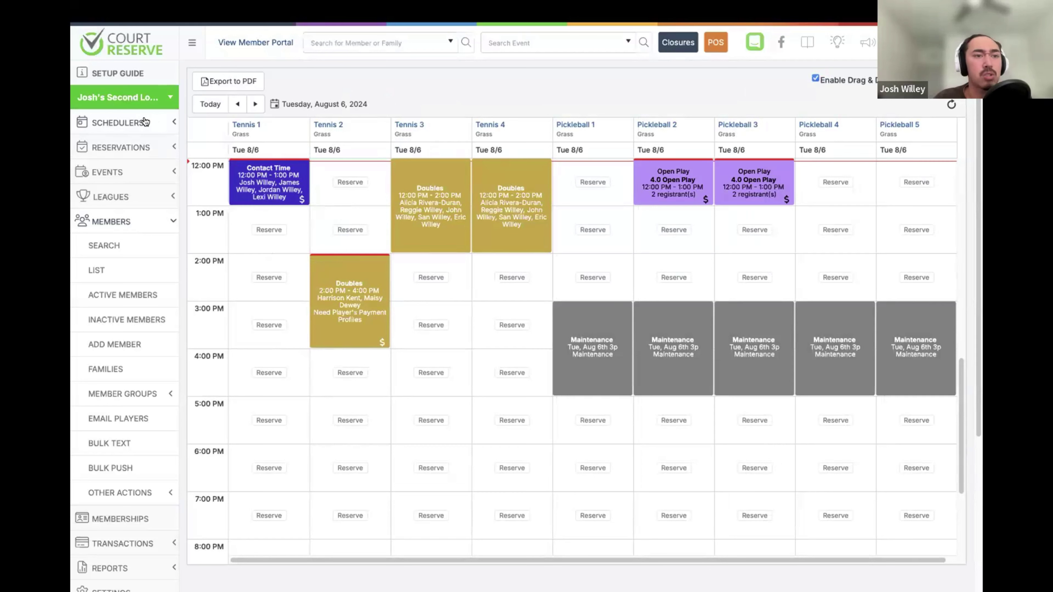
Expand the SCHEDULERS submenu in the left sidebar.
left_click(168, 124)
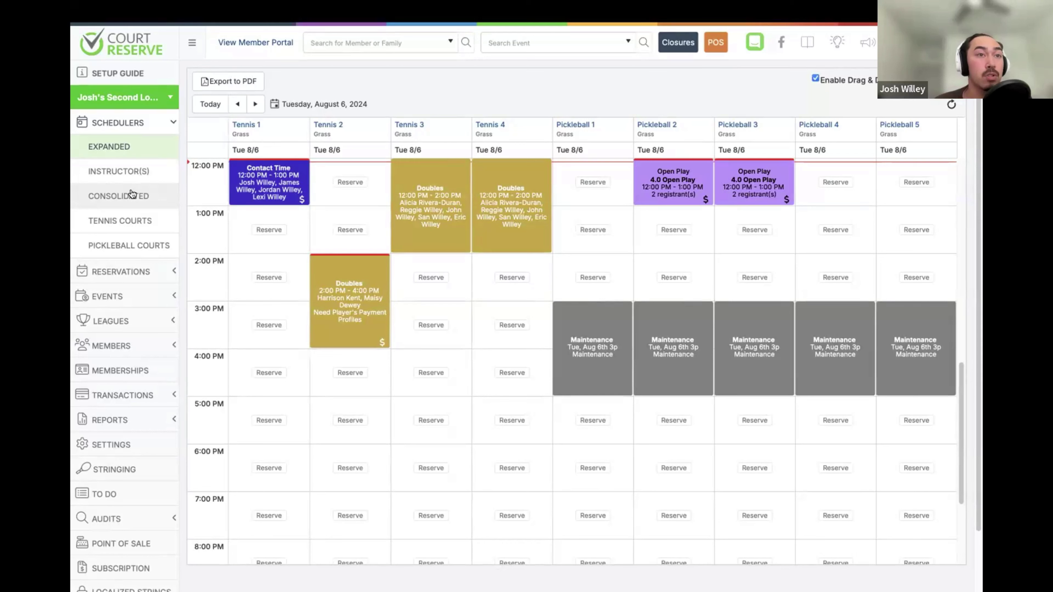
Show the CONSOLIDATED scheduler with hourly Grass court availability for August 6.
left_click(119, 196)
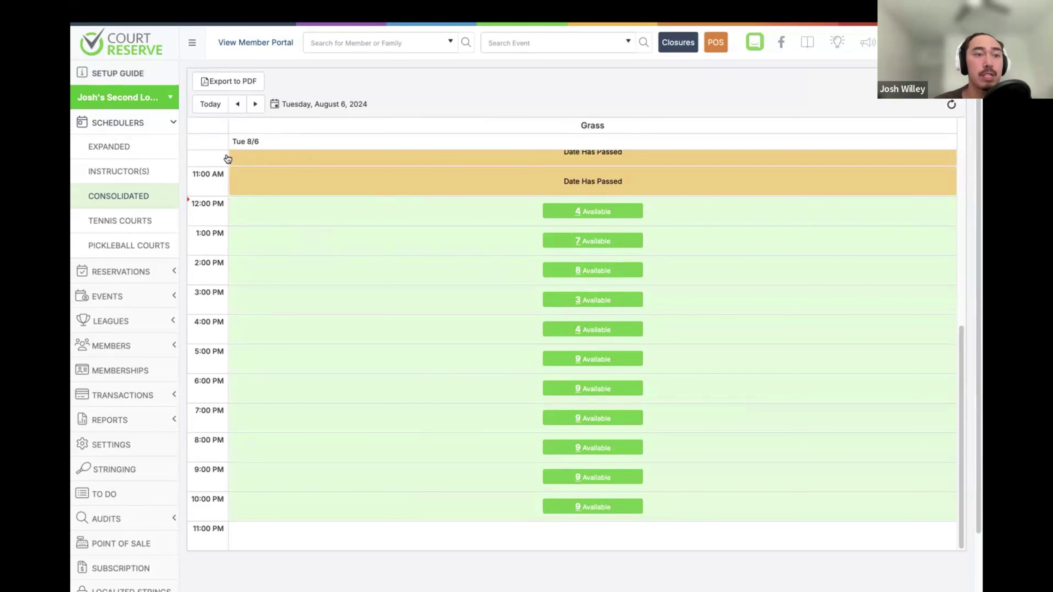
Show the INSTRUCTOR(S) scheduler with the three pros' columns for Tuesday 8/6.
left_click(123, 173)
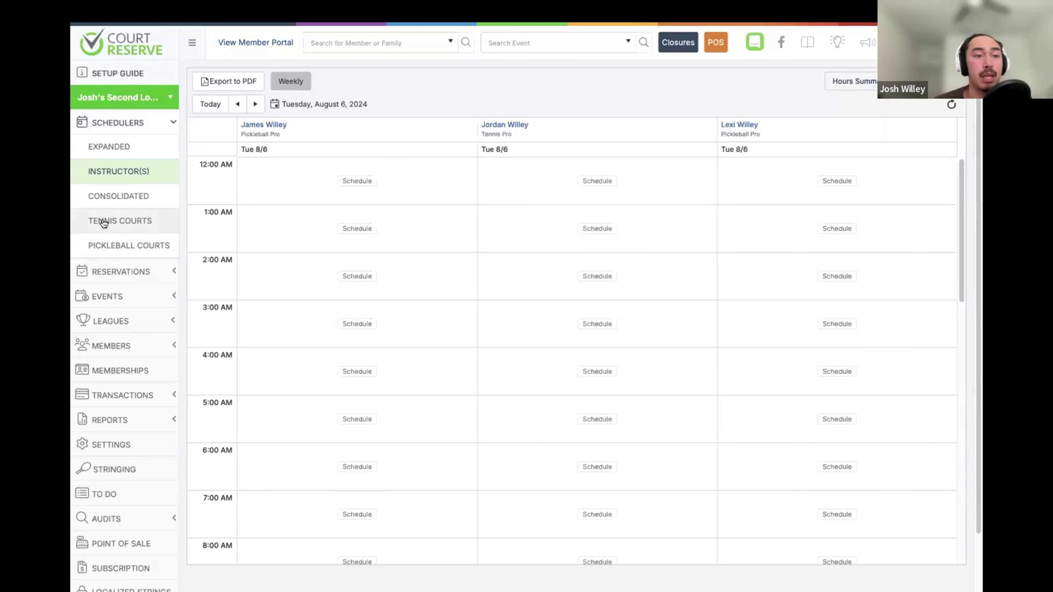
Alternate between the TENNIS COURTS and EXPANDED schedulers, finishing on EXPANDED.
left_click(131, 225)
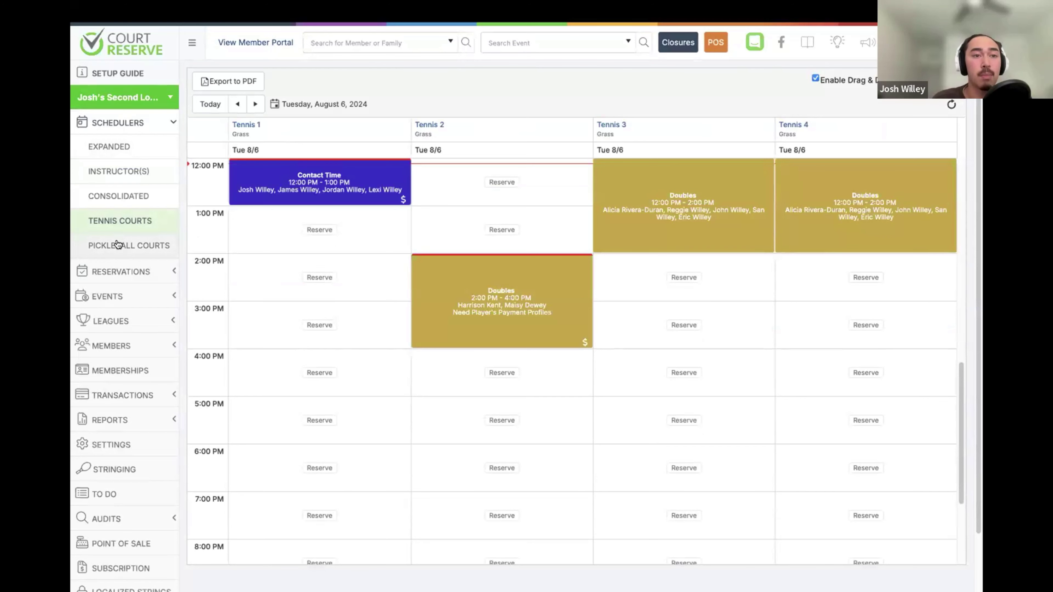
left_click(128, 148)
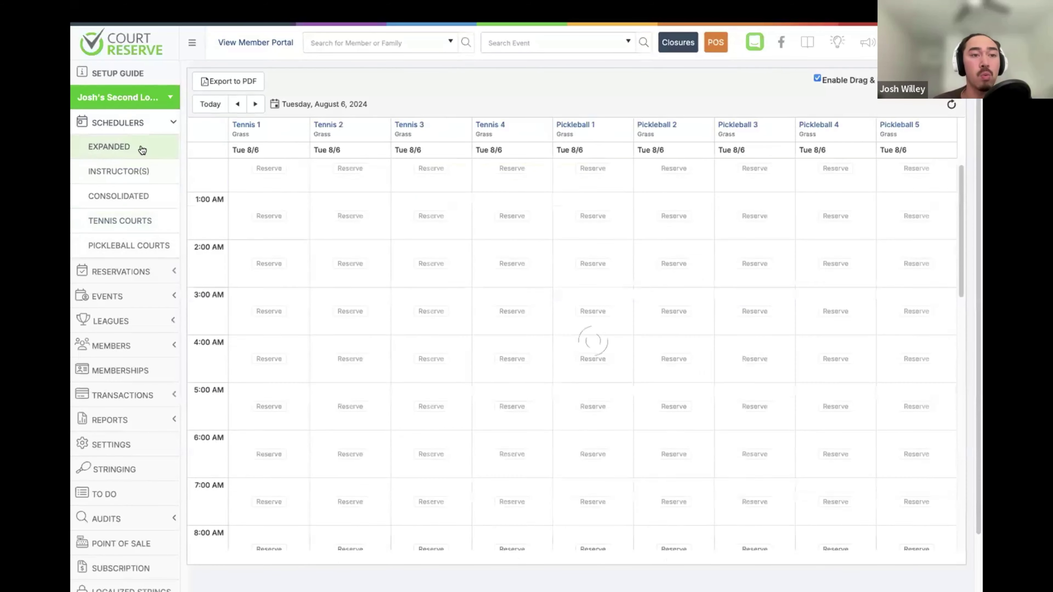
left_click(127, 221)
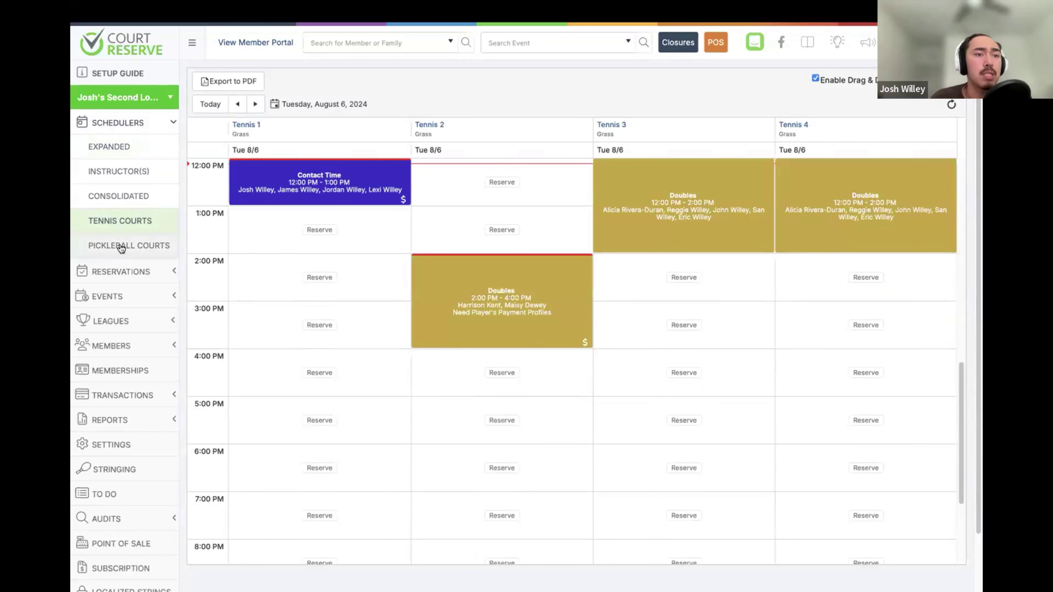
left_click(120, 149)
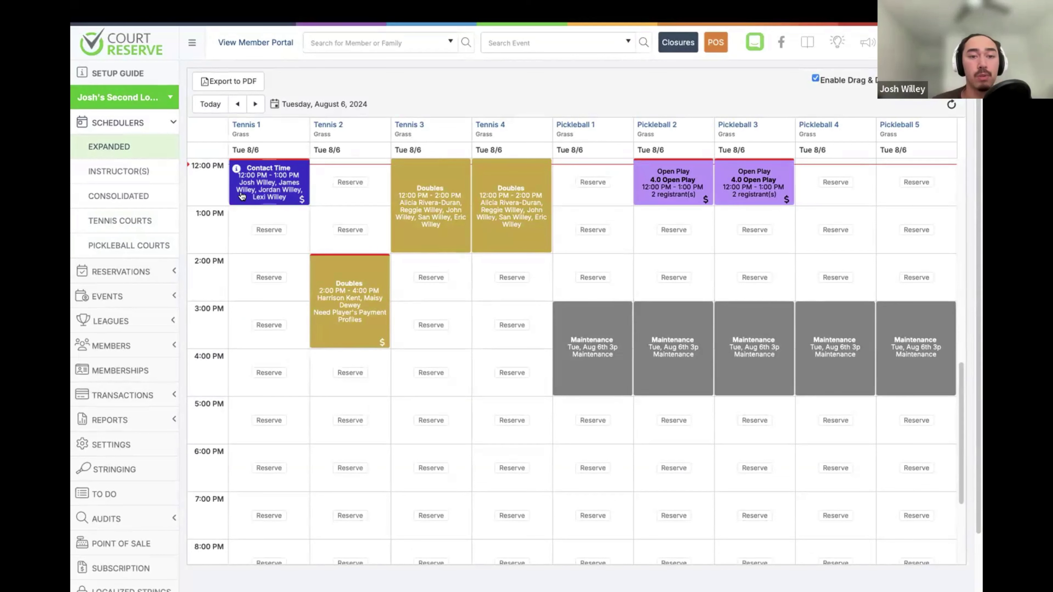
Start a court reservation on Grass - Tennis 4 at 3:00 PM.
left_click(509, 325)
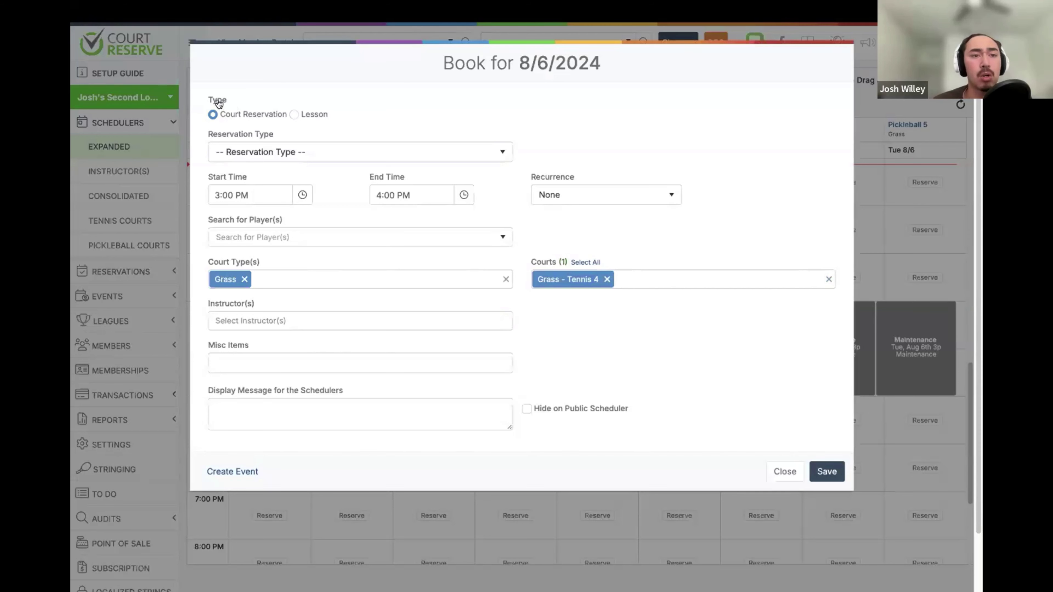
left_click(293, 115)
left_click(212, 114)
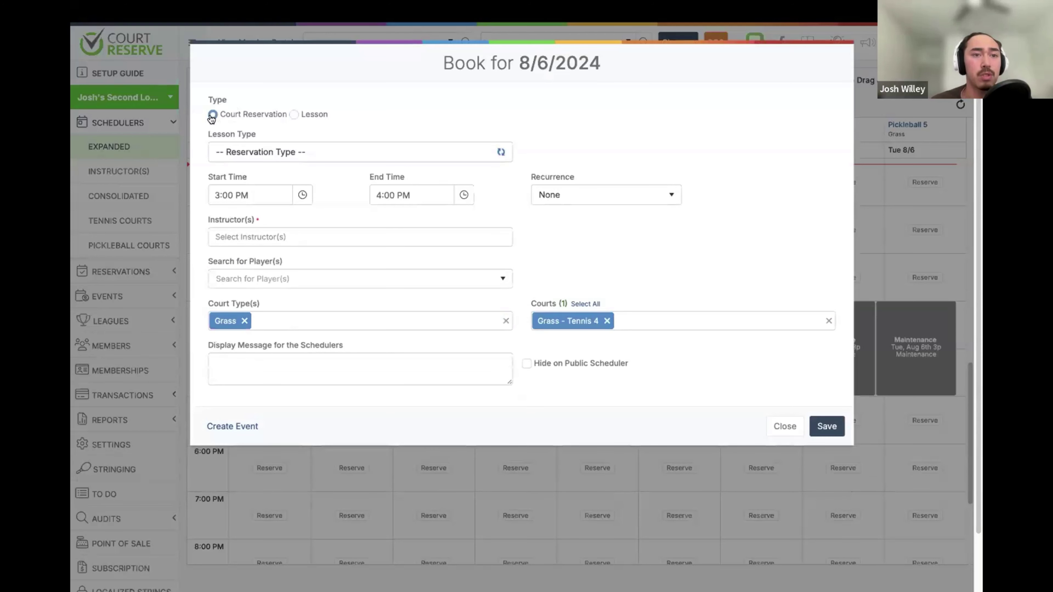
Set the reservation type to Singles, then reopen the type list down to Contact Time.
left_click(310, 155)
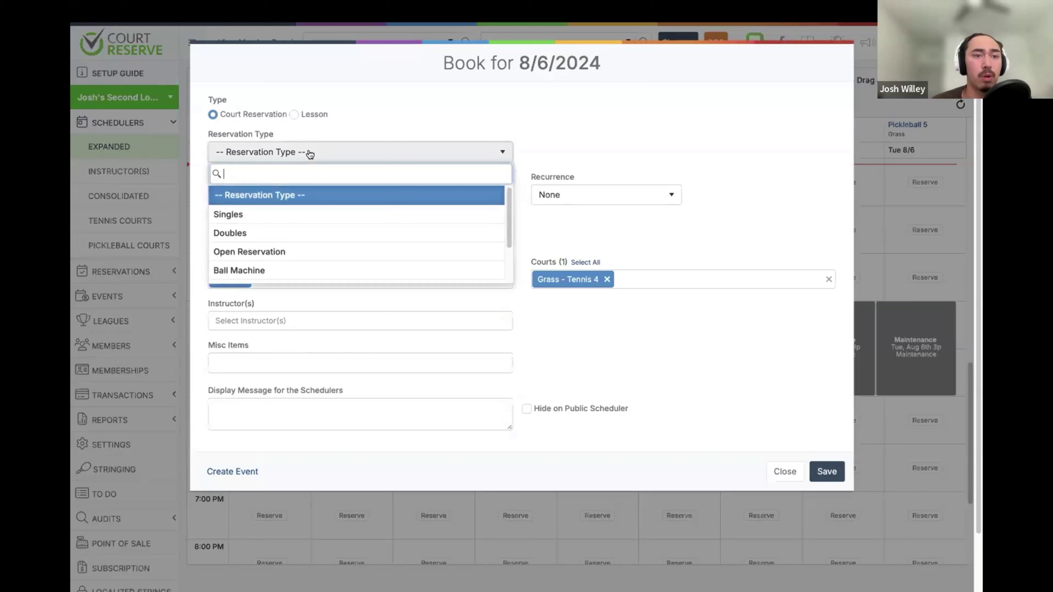
left_click(310, 221)
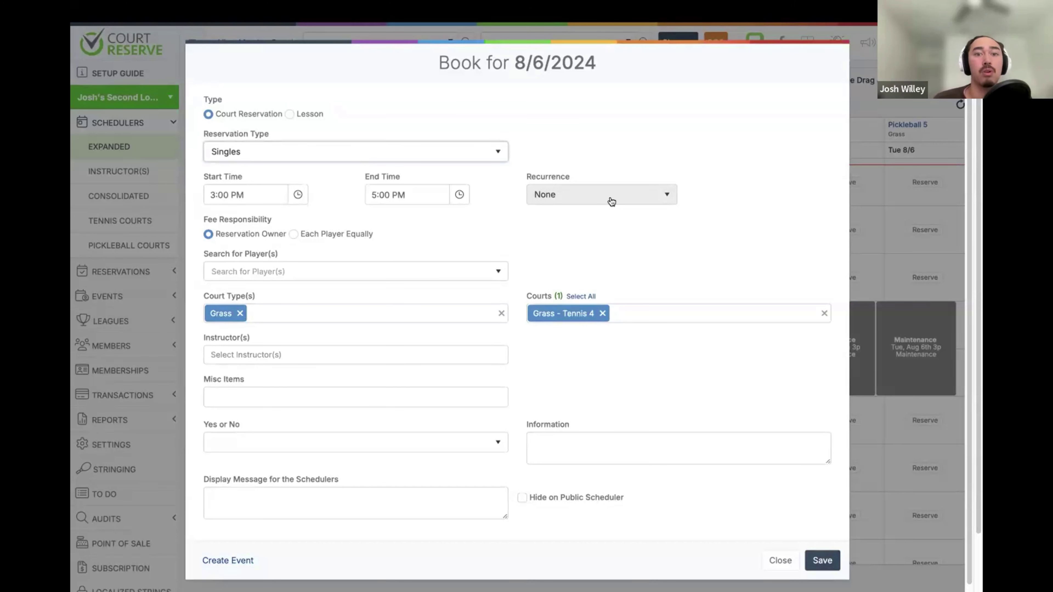
left_click(491, 152)
scroll(470, 244, "down", 2)
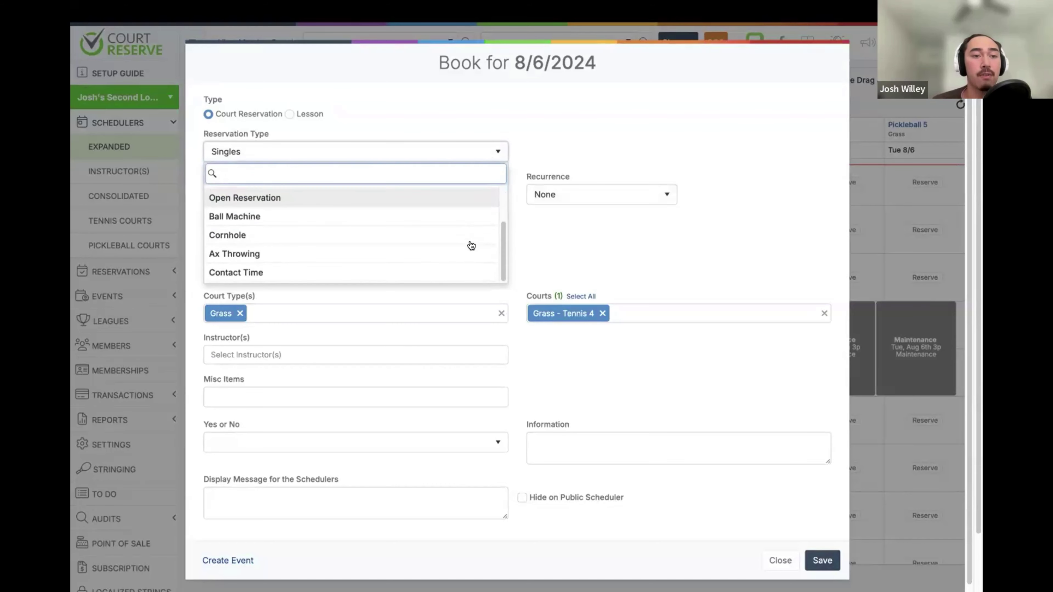
Choose Contact Time as the reservation type and expand the Recurrence choices.
left_click(437, 272)
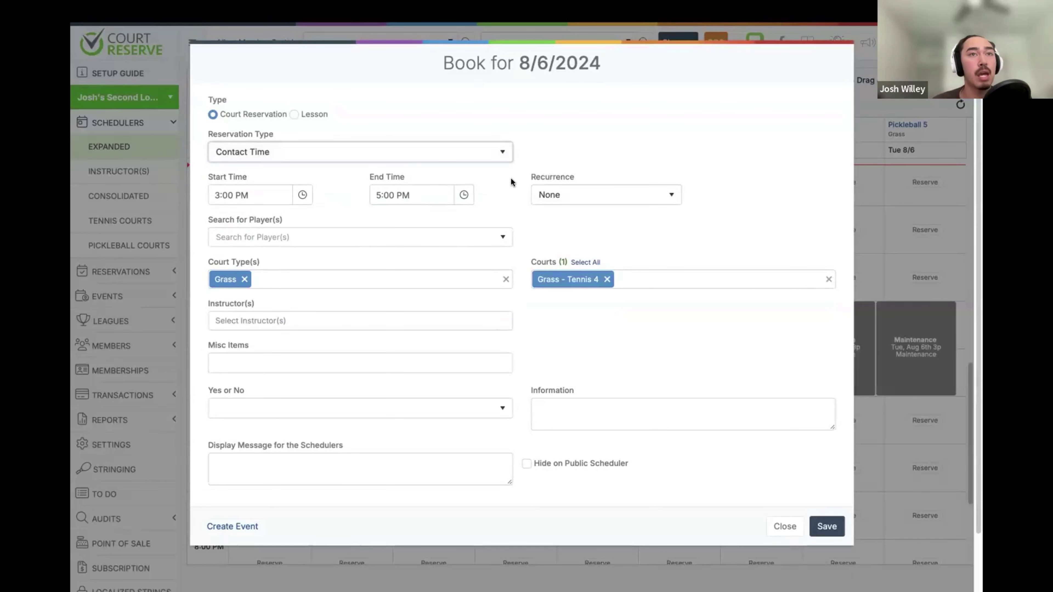
left_click(574, 195)
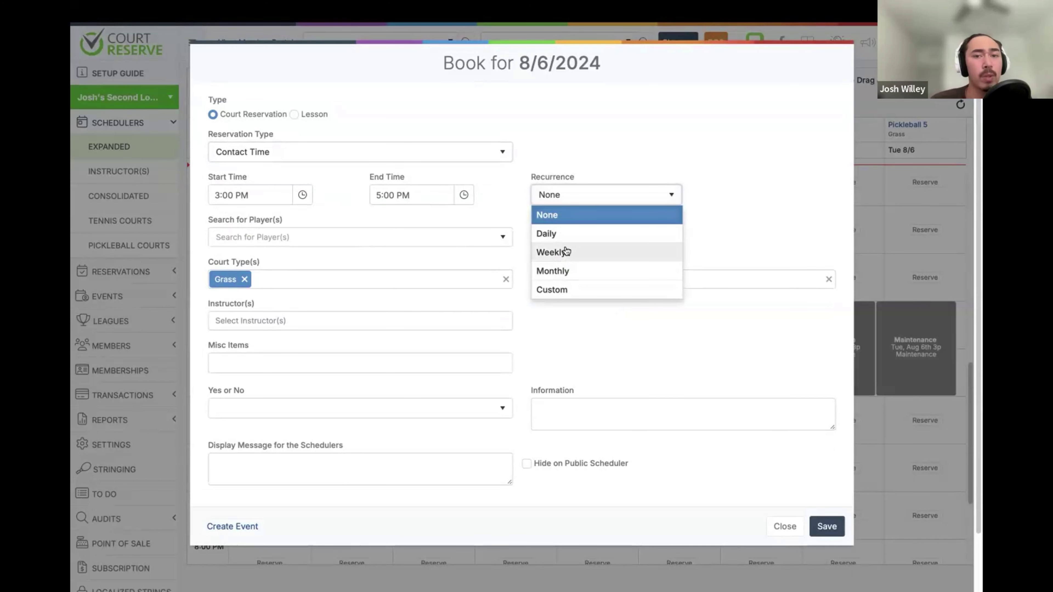
Try Daily, Weekly and Monthly recurrence, settling on Custom with 08/06/2024 listed.
left_click(580, 233)
left_click(567, 202)
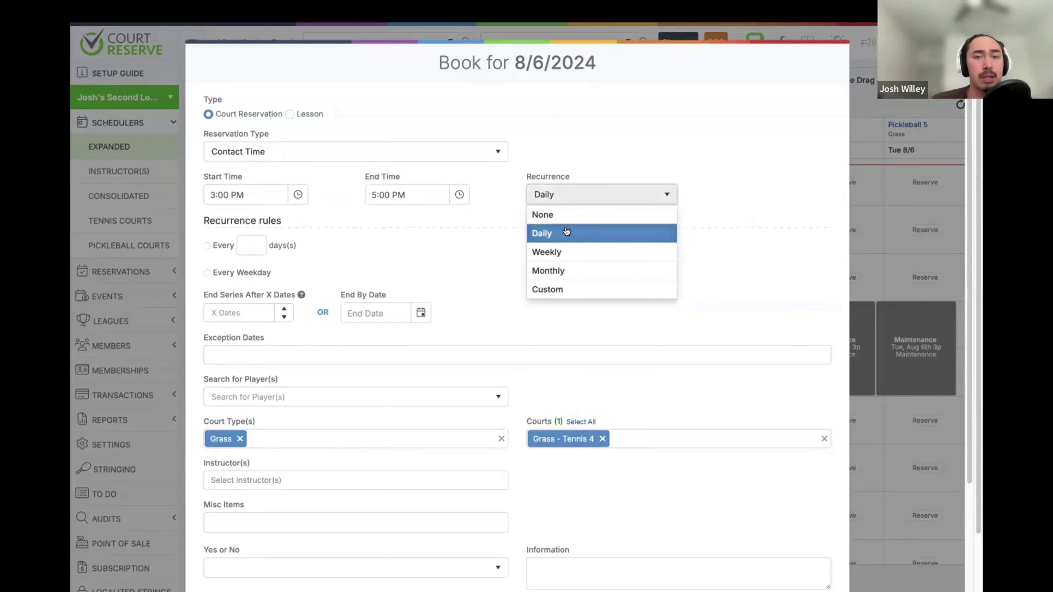
left_click(567, 251)
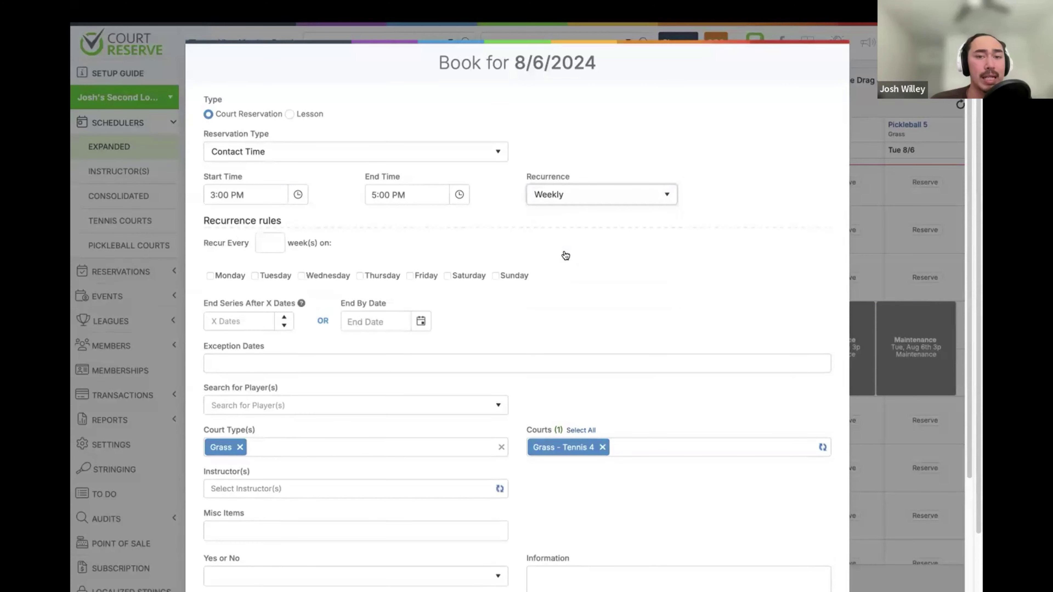
left_click(572, 201)
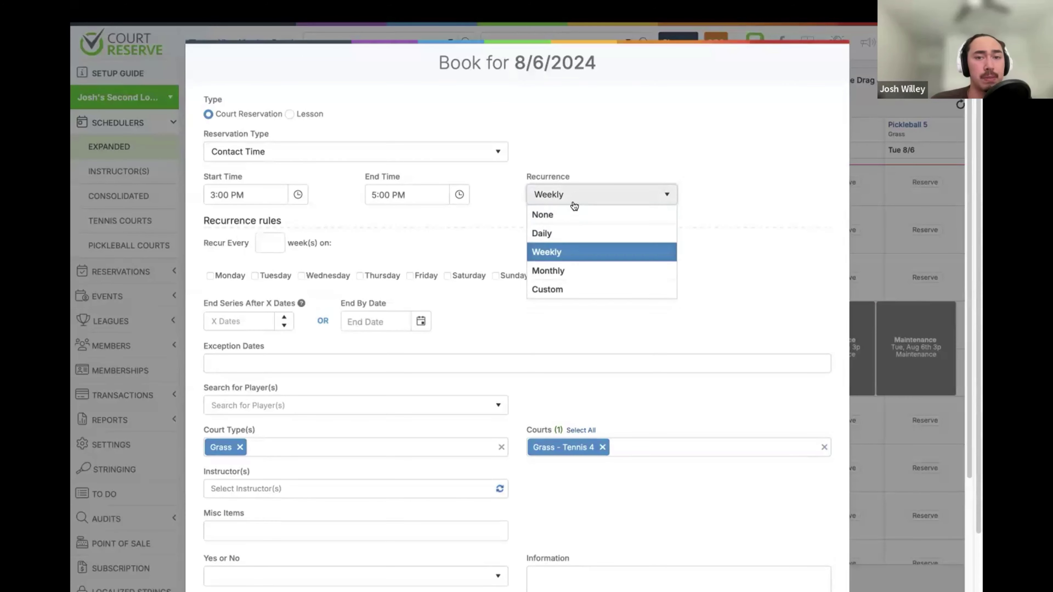
left_click(564, 272)
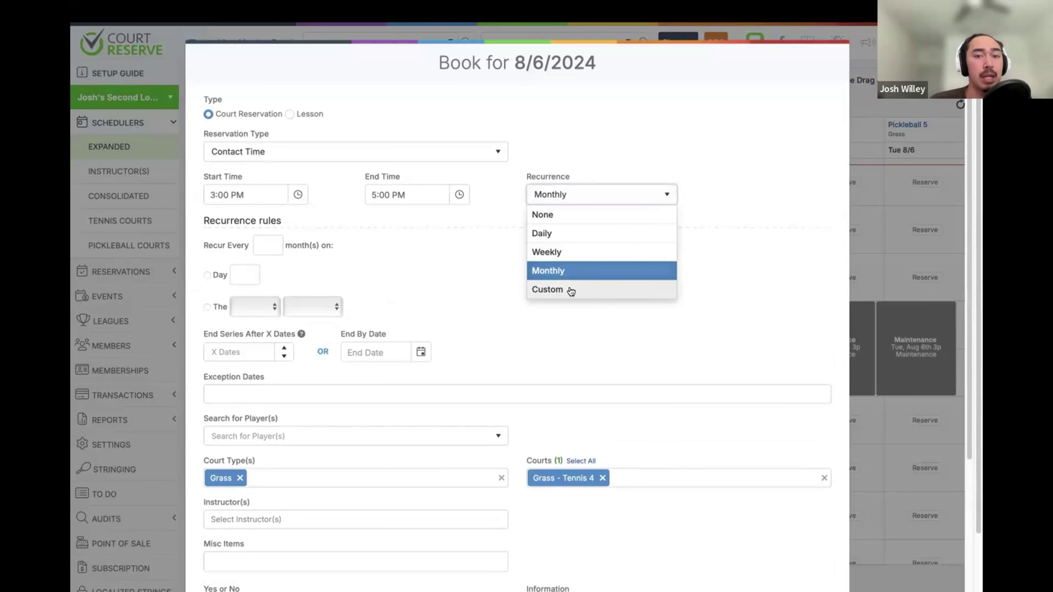
left_click(571, 290)
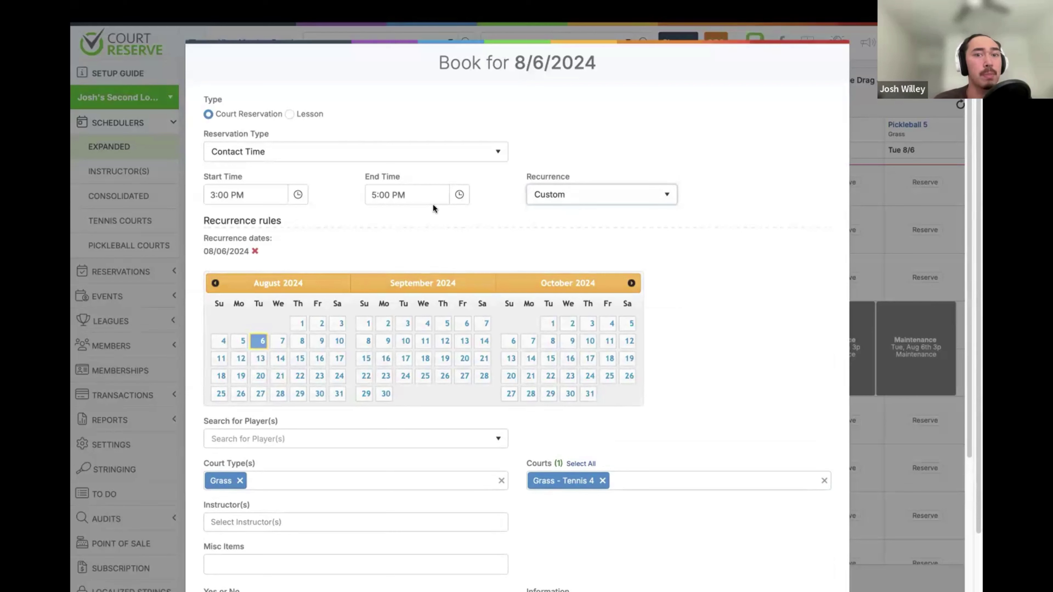
Select Weekly in the booking's Recurrence dropdown.
left_click(548, 195)
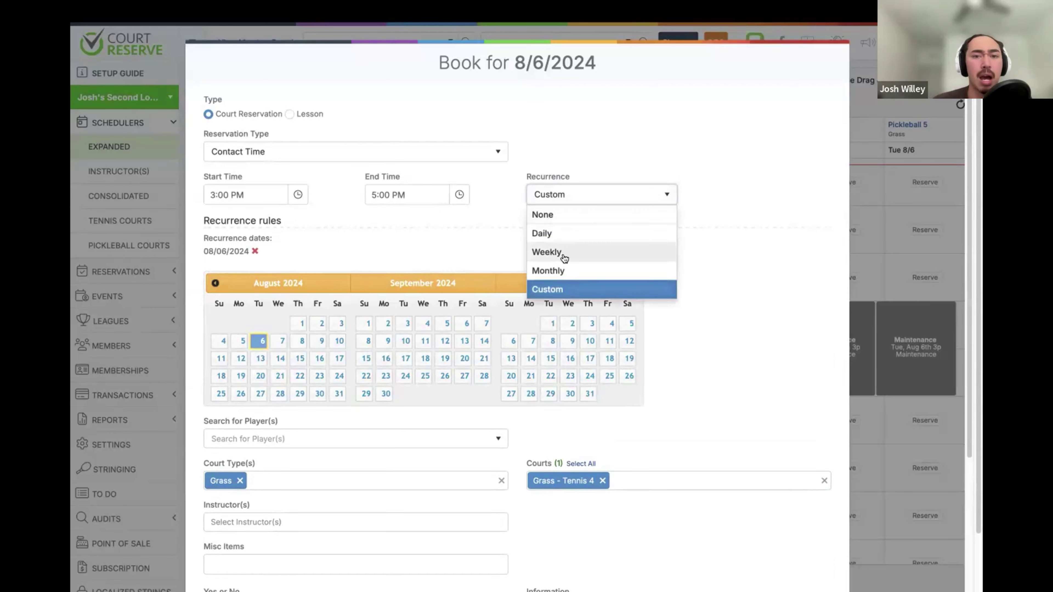
left_click(563, 258)
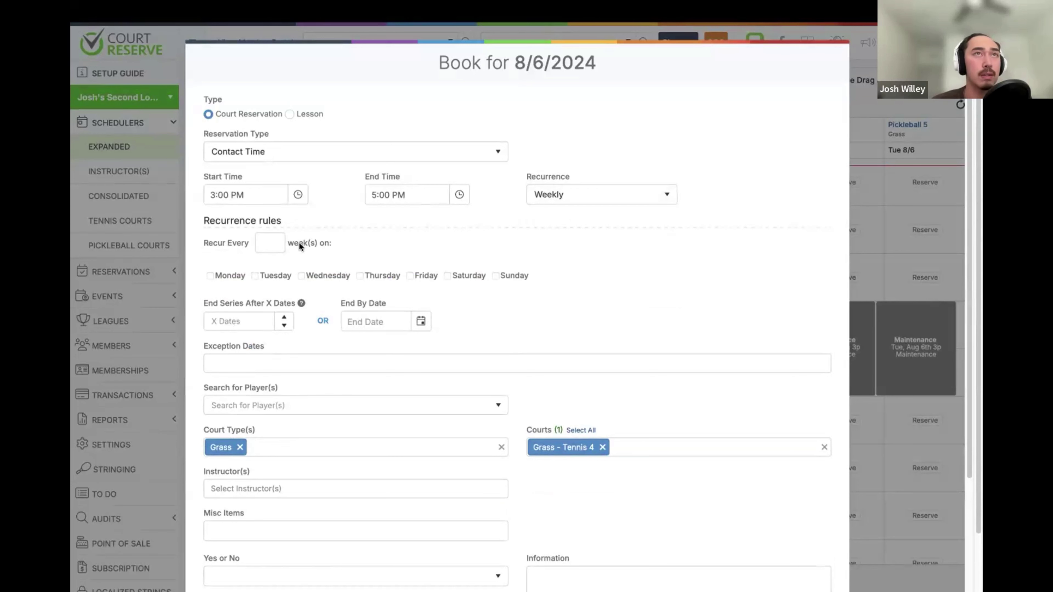
Set Recur Every to 1 week, briefly trying 2 before changing it back to 1.
left_click(274, 242)
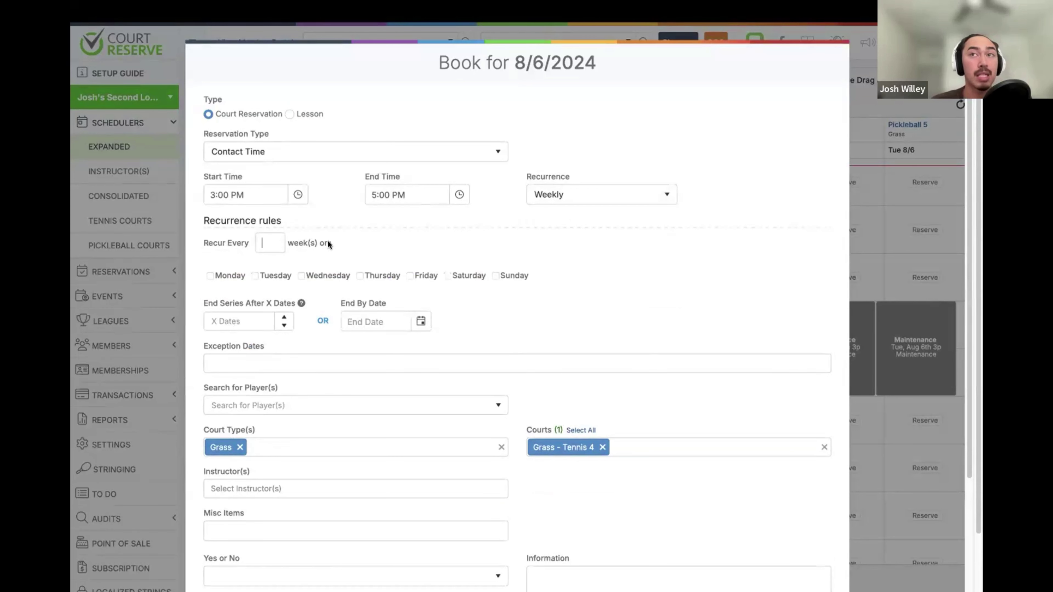
type("1")
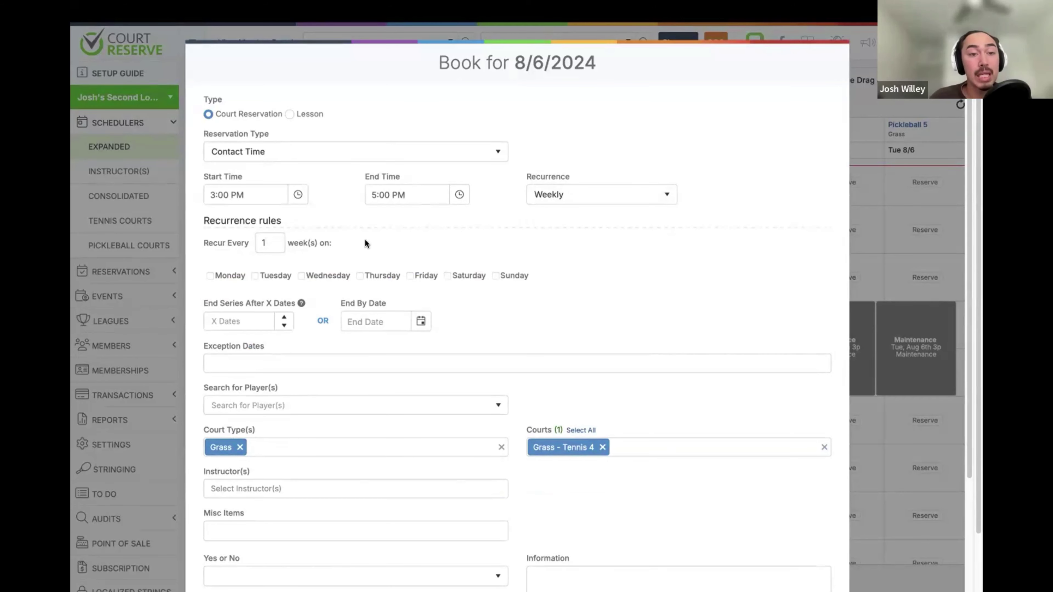
double_click(267, 243)
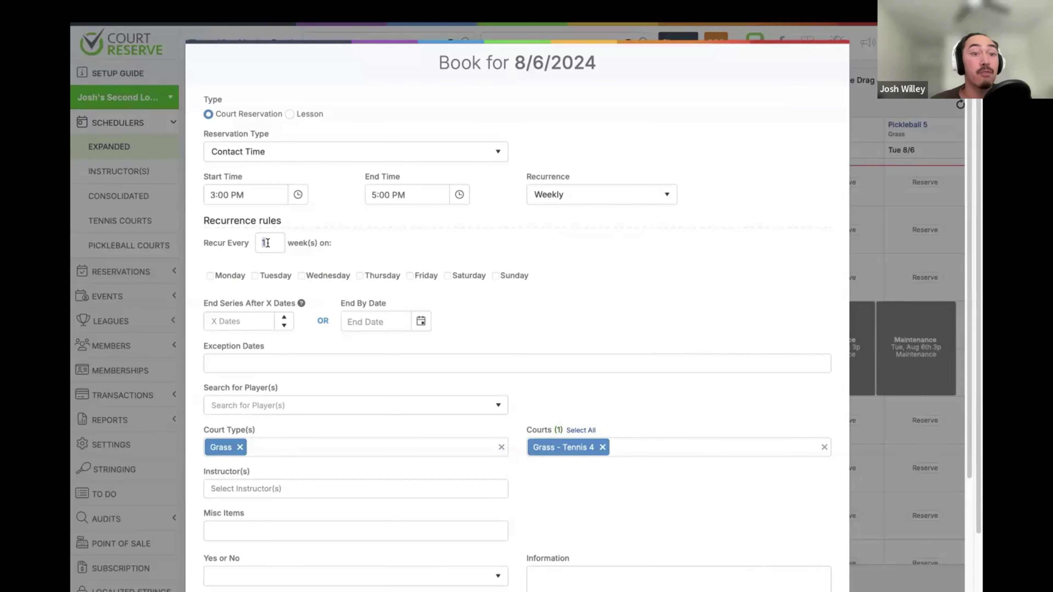
type("2")
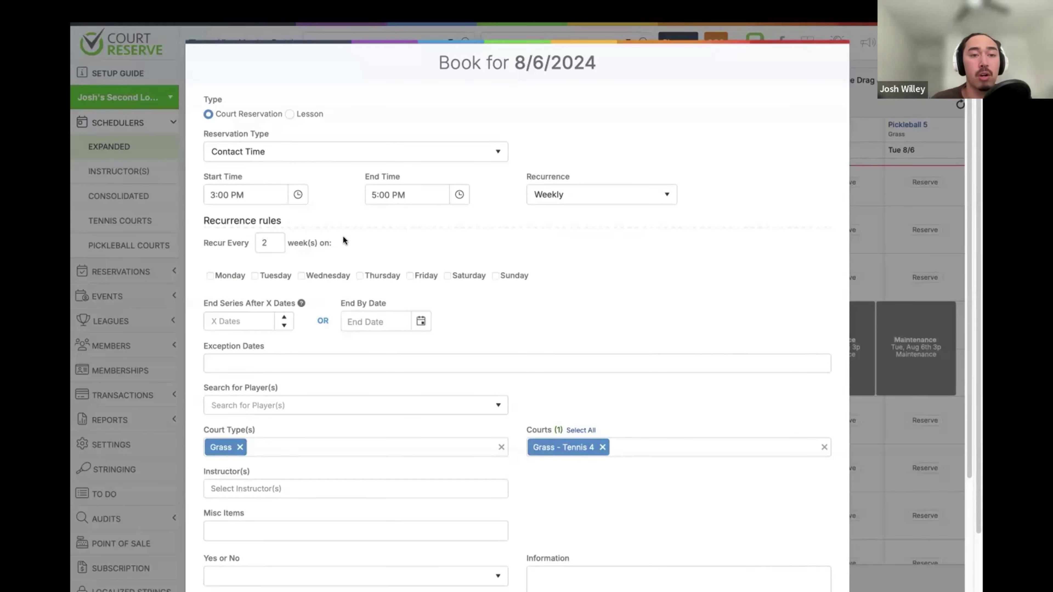
key("BackSpace")
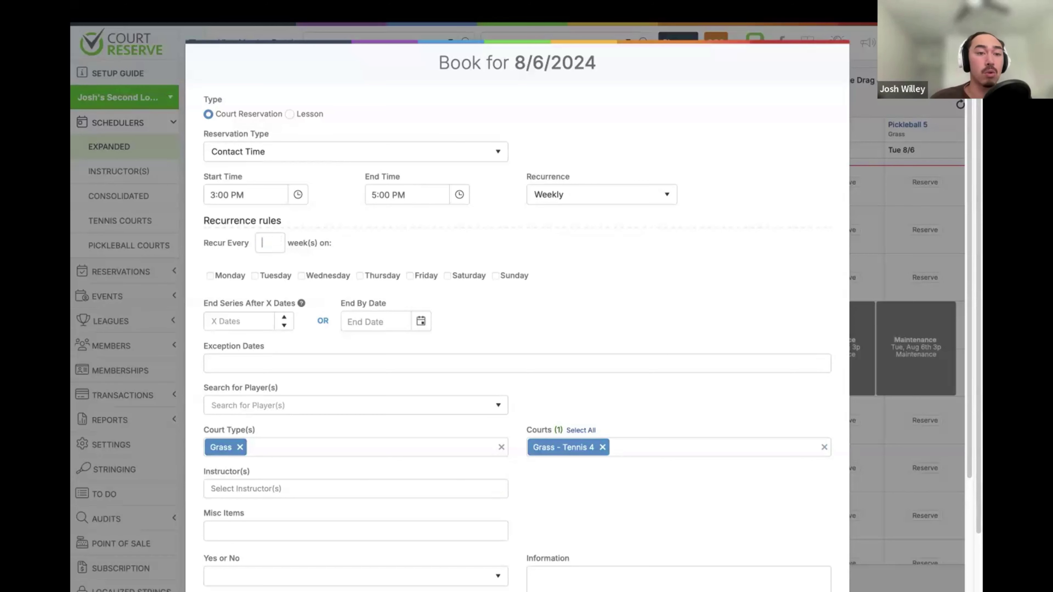
type("1")
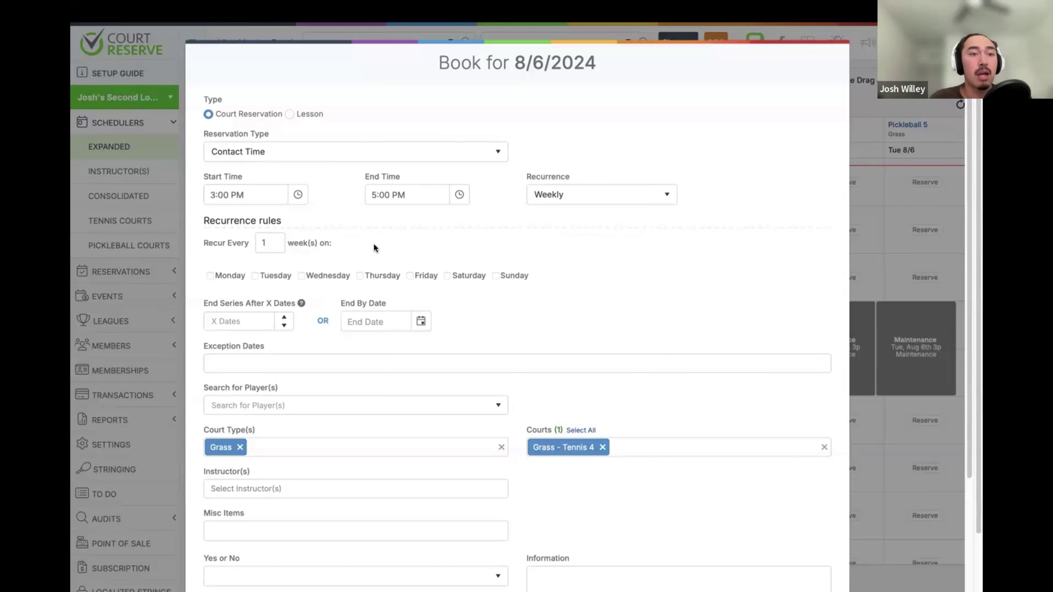